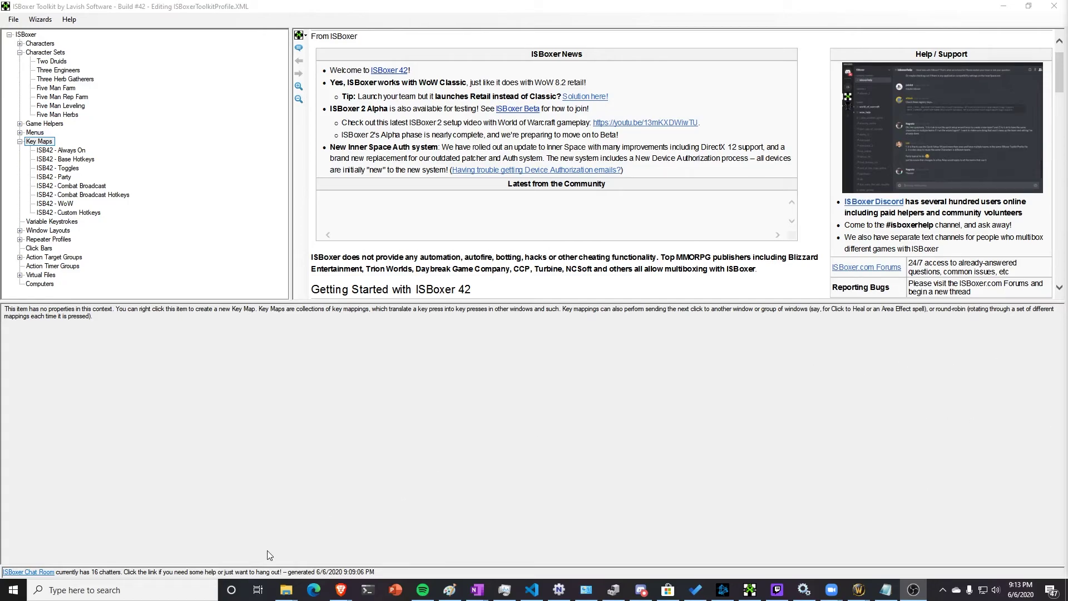
- Review the ISB42 - Always On, ISB42 - Base Hotkeys and ISB42 - Custom Hotkeys key maps
click(57, 150)
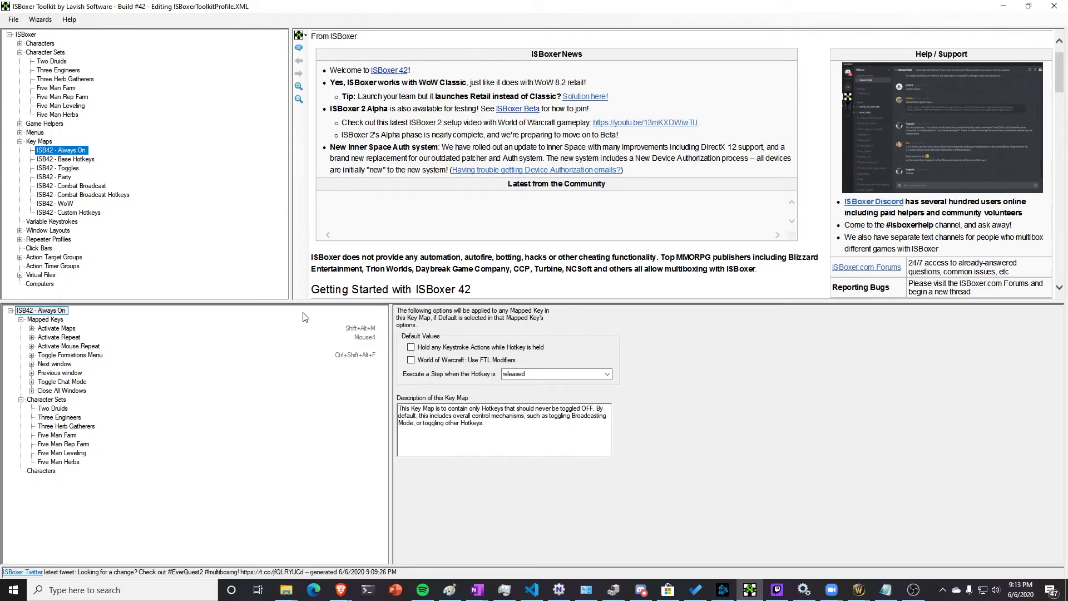
click(78, 160)
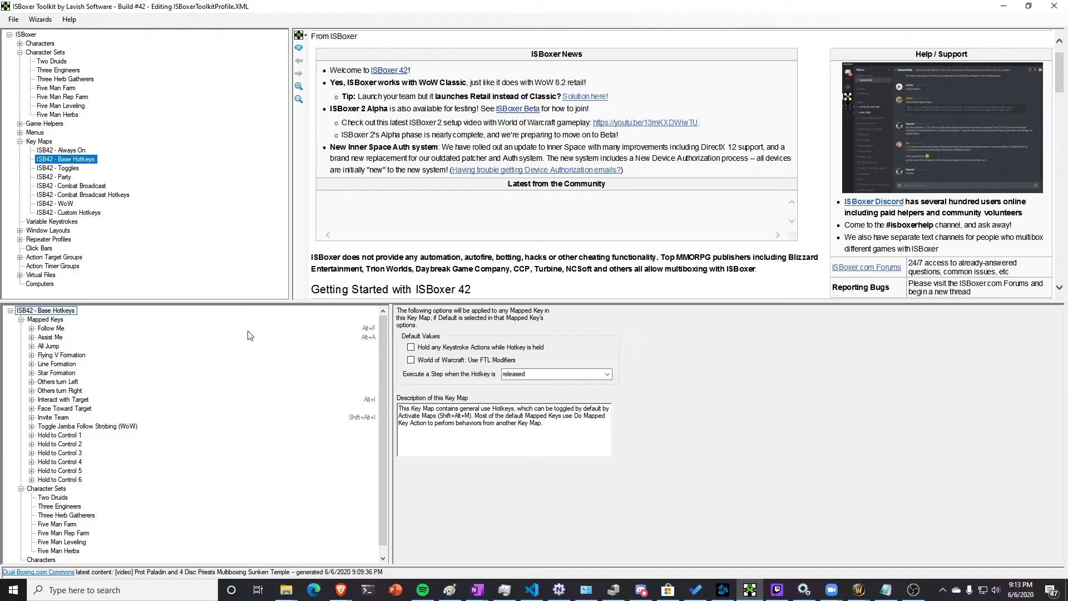
click(74, 213)
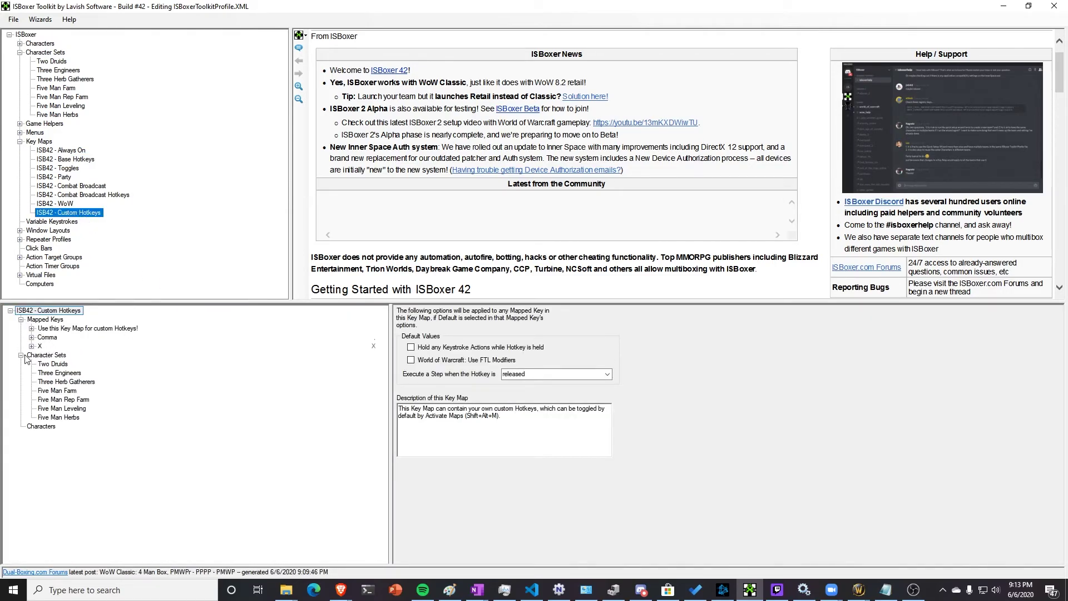
- Try the Mapped Key Wizard on the Custom Hotkeys key map with broadcasted keys held while the hotkey is held
right_click(43, 321)
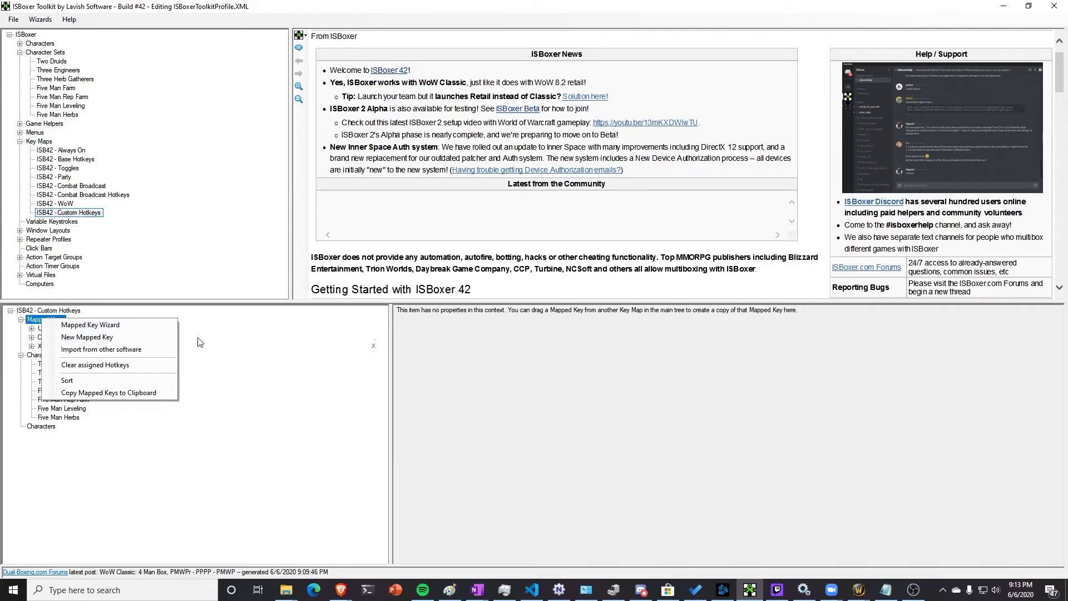
click(127, 327)
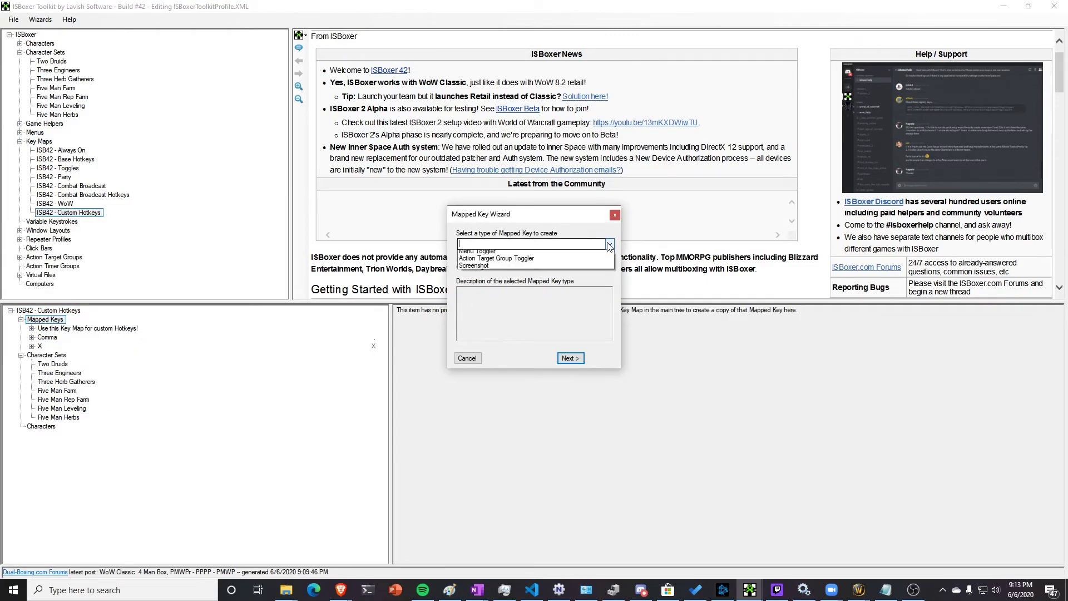
click(518, 244)
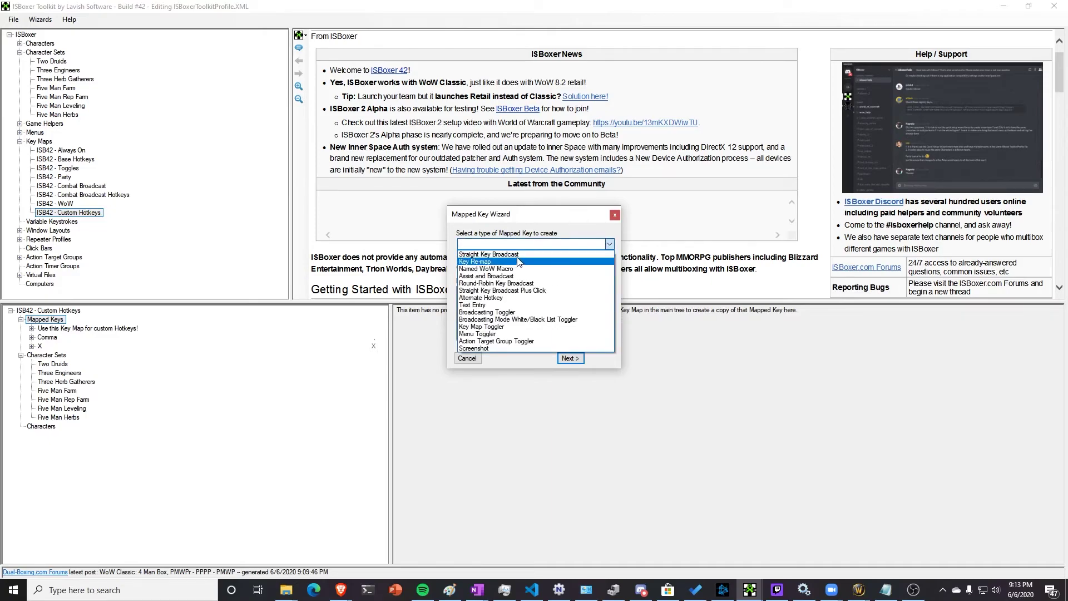
click(518, 261)
click(572, 359)
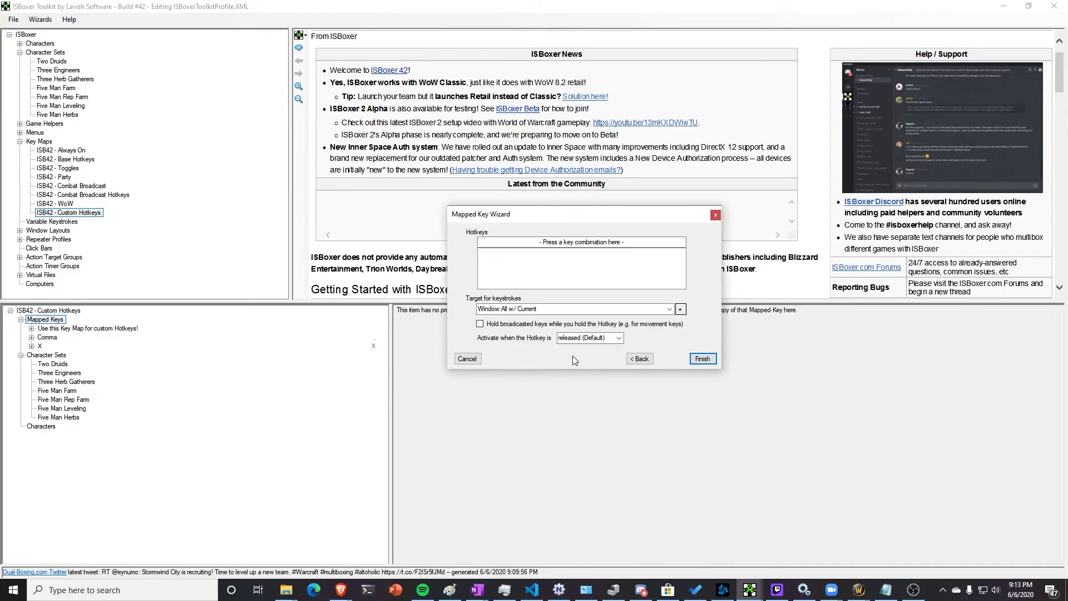
click(480, 324)
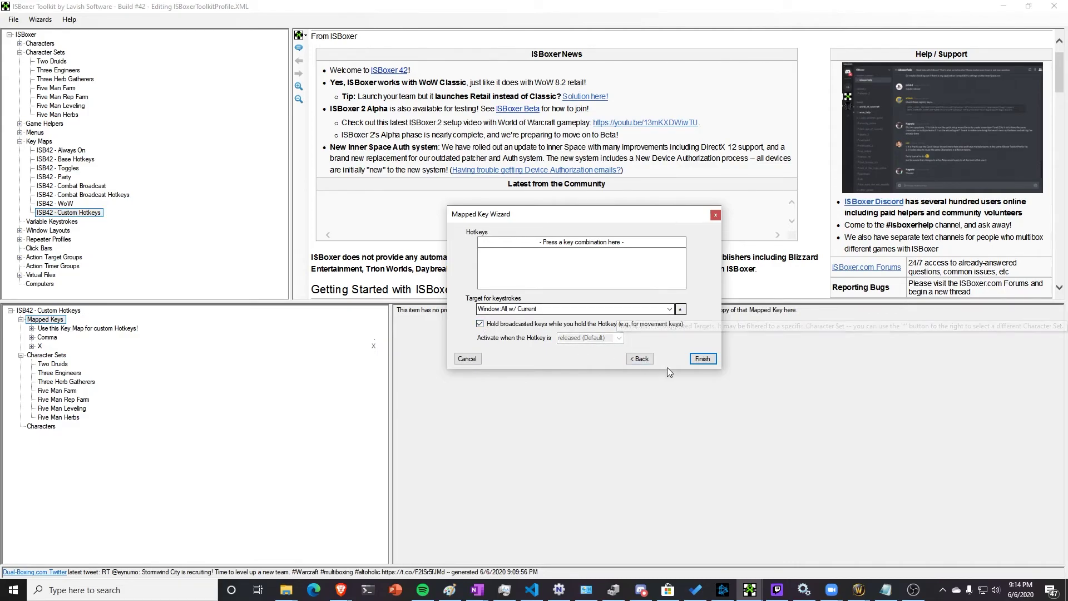
click(715, 215)
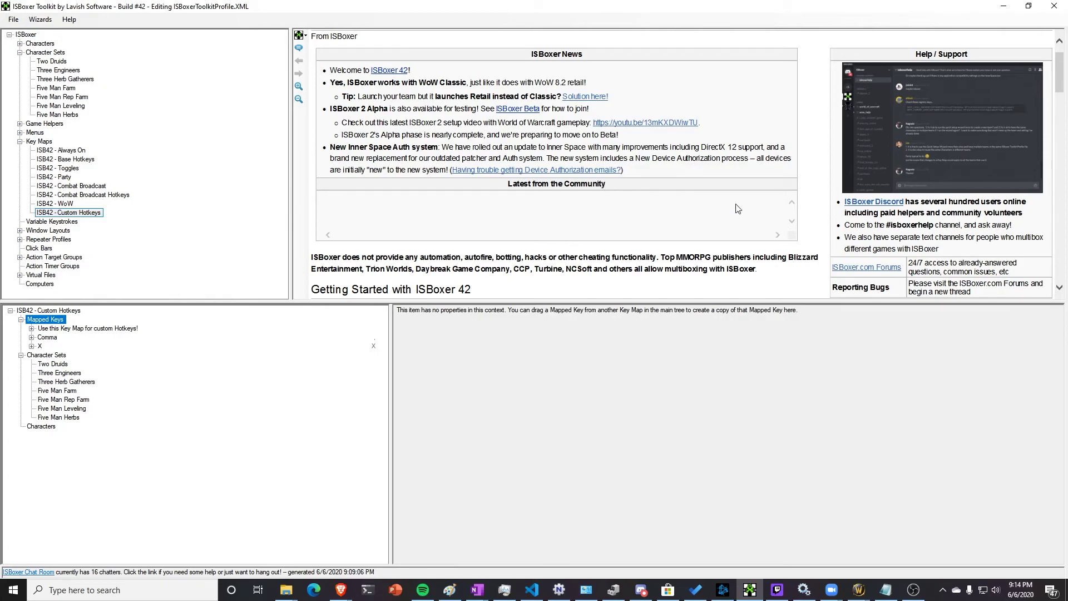
- Switch to World of Warcraft, examine the commands of the Mount and SetView macros, and close the macro window
click(853, 589)
click(555, 559)
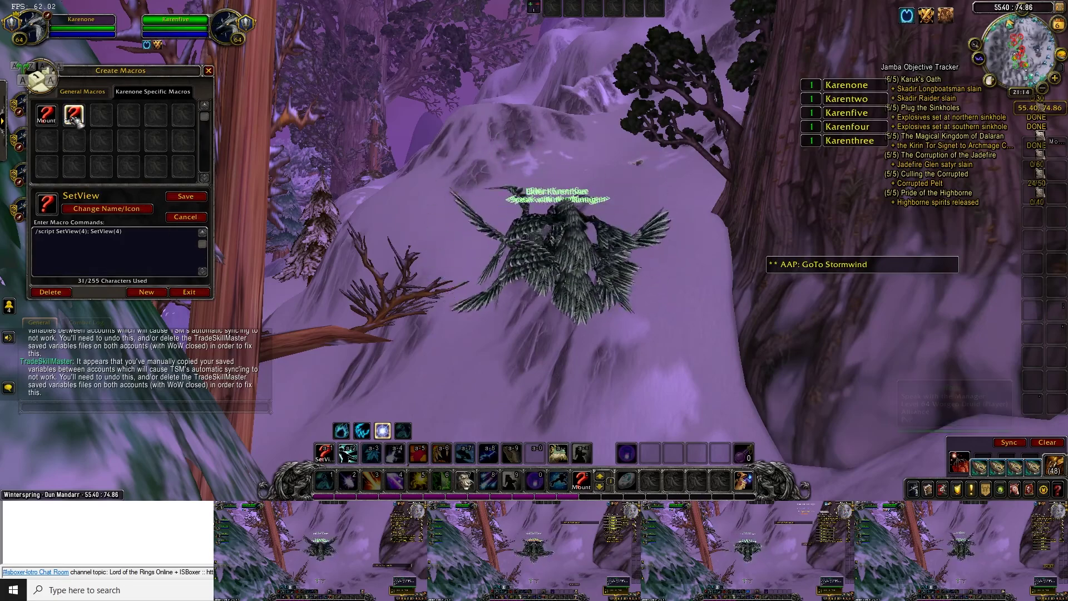
click(47, 114)
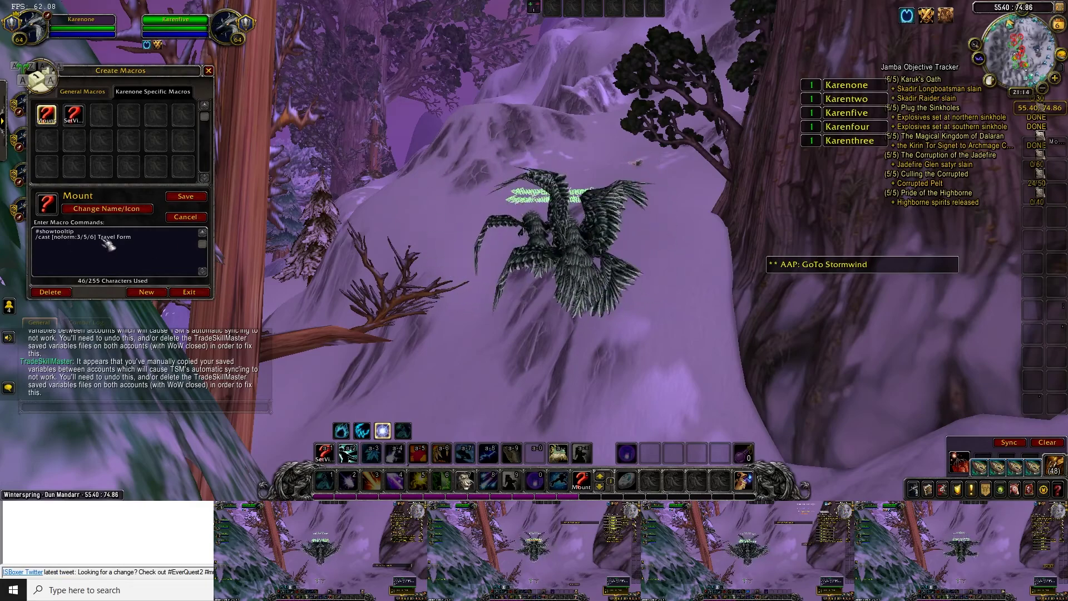
click(78, 117)
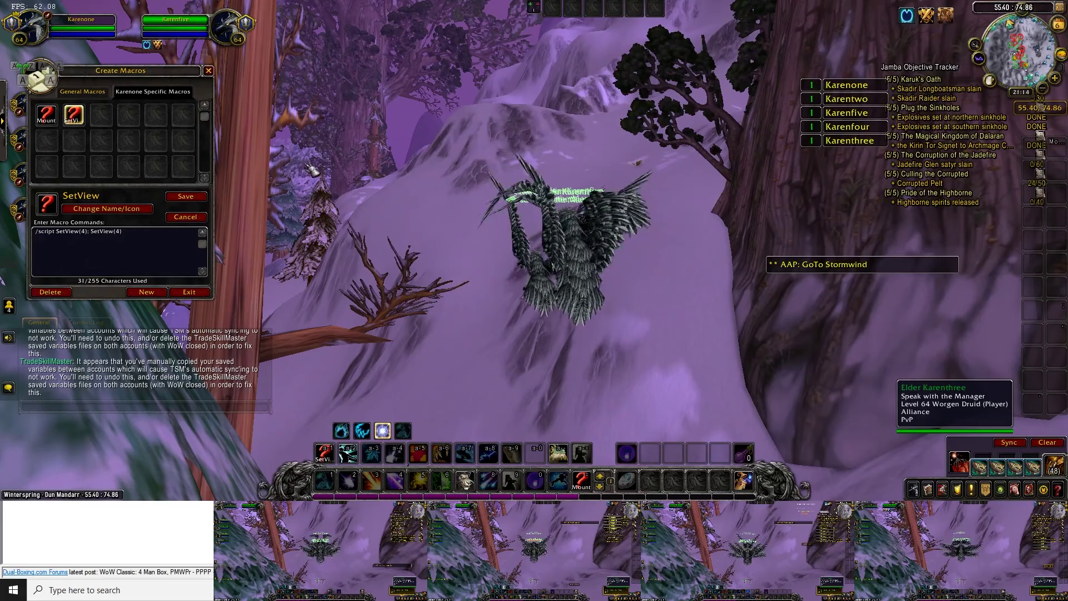
click(208, 71)
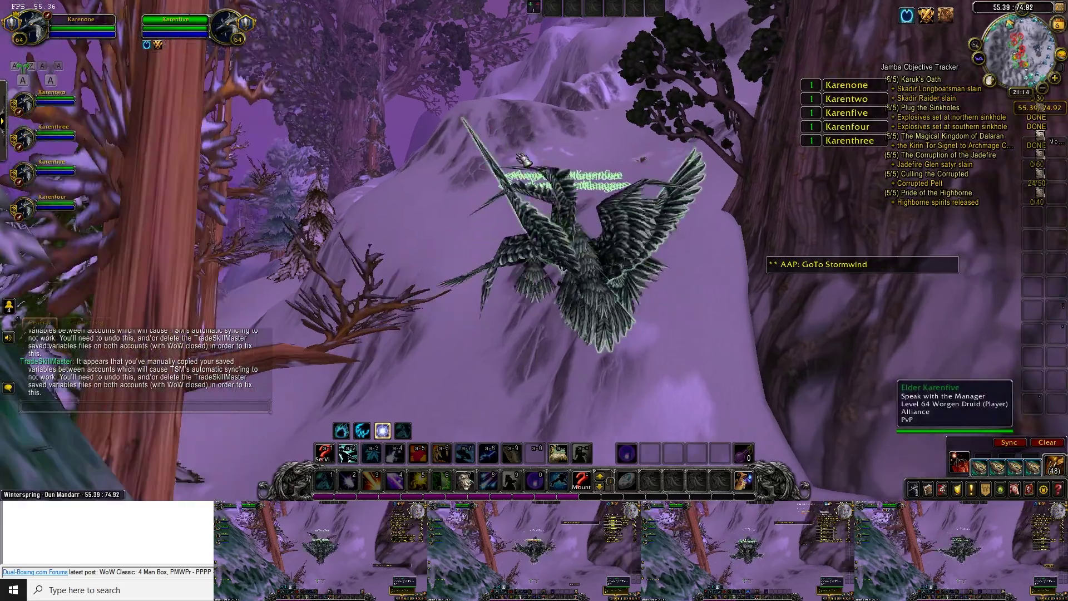
- Fly the team to the nearby herb node, descend onto it and gather the Mountain Silversage
key(w)
key(w)
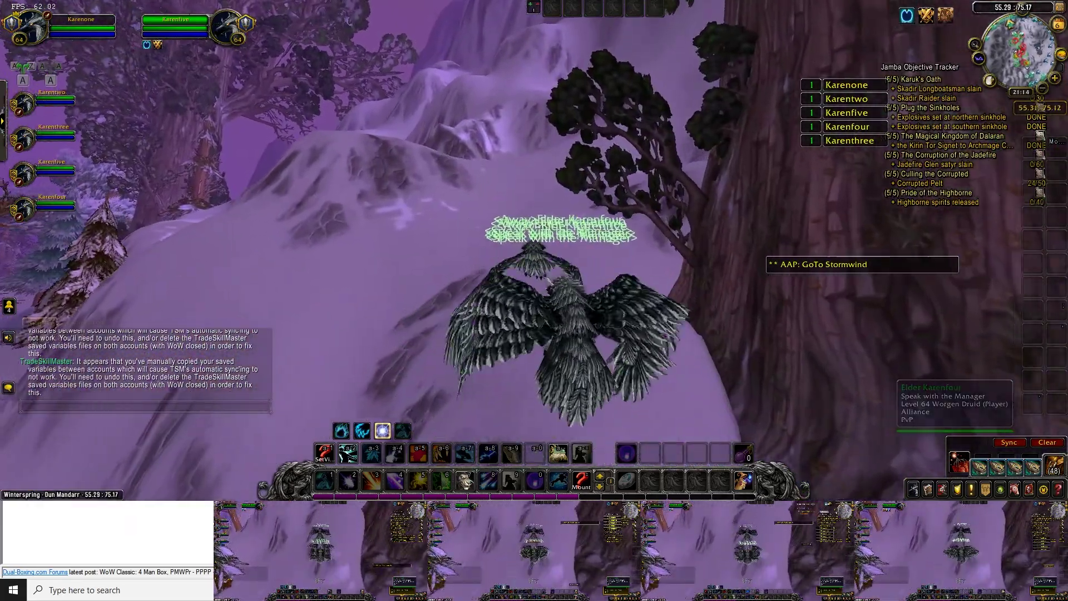
key(w)
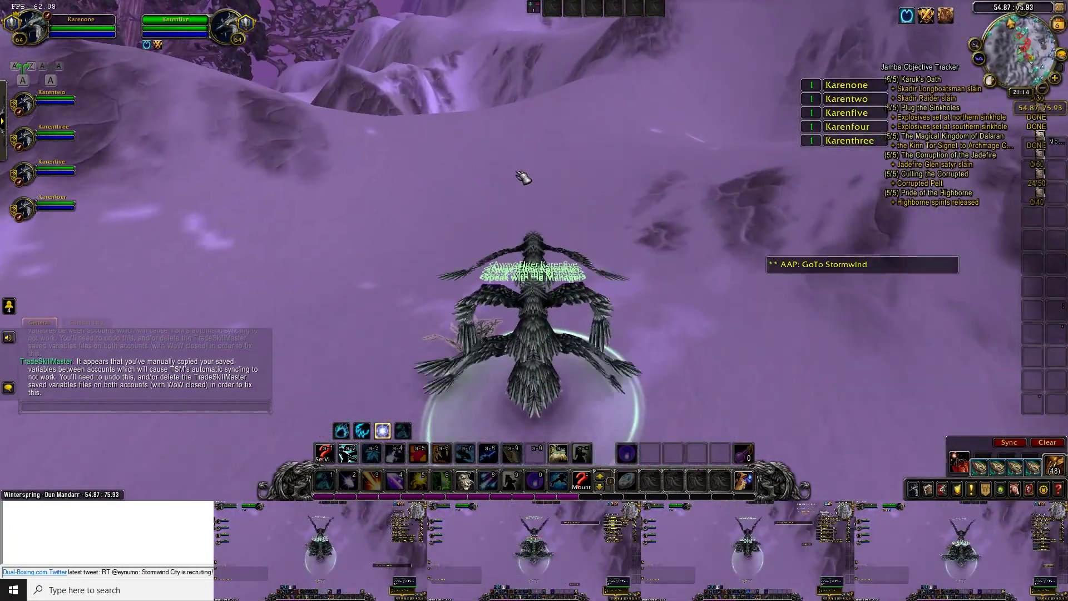
key(x)
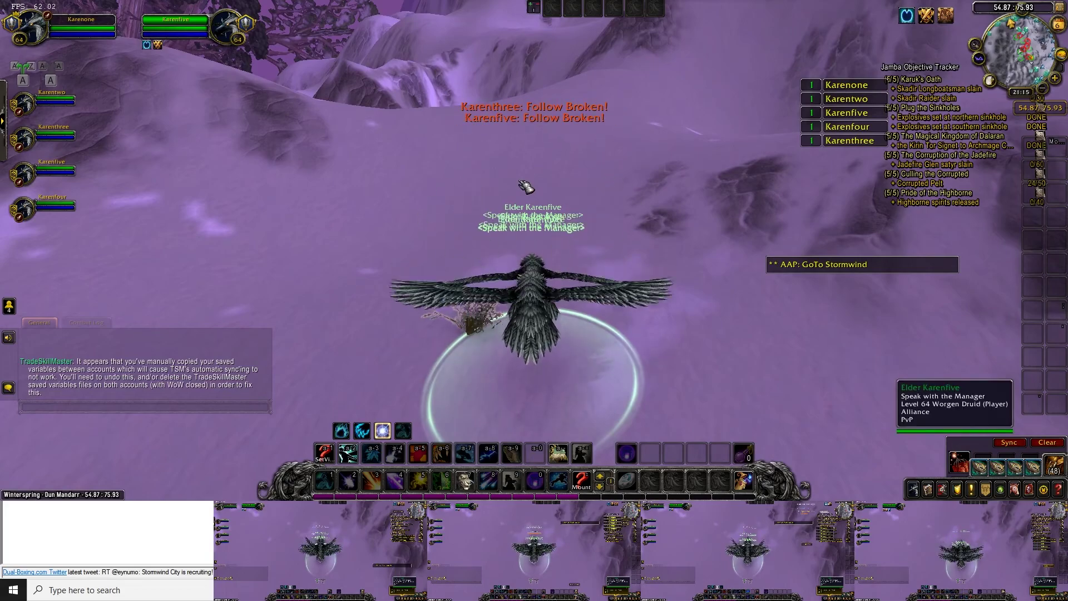
drag(526, 187, 527, 251)
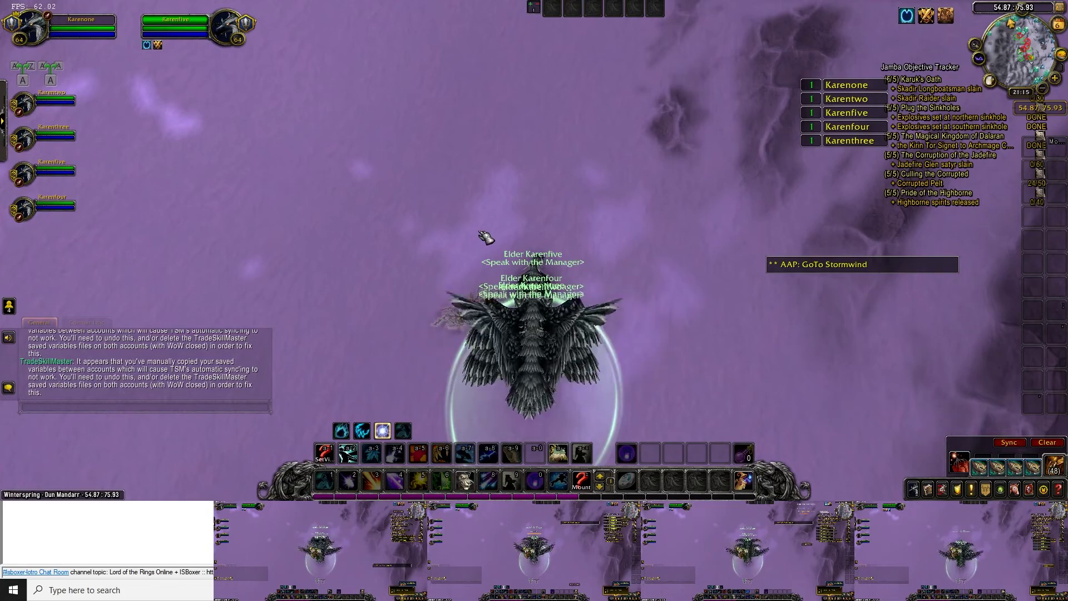
right_click(485, 238)
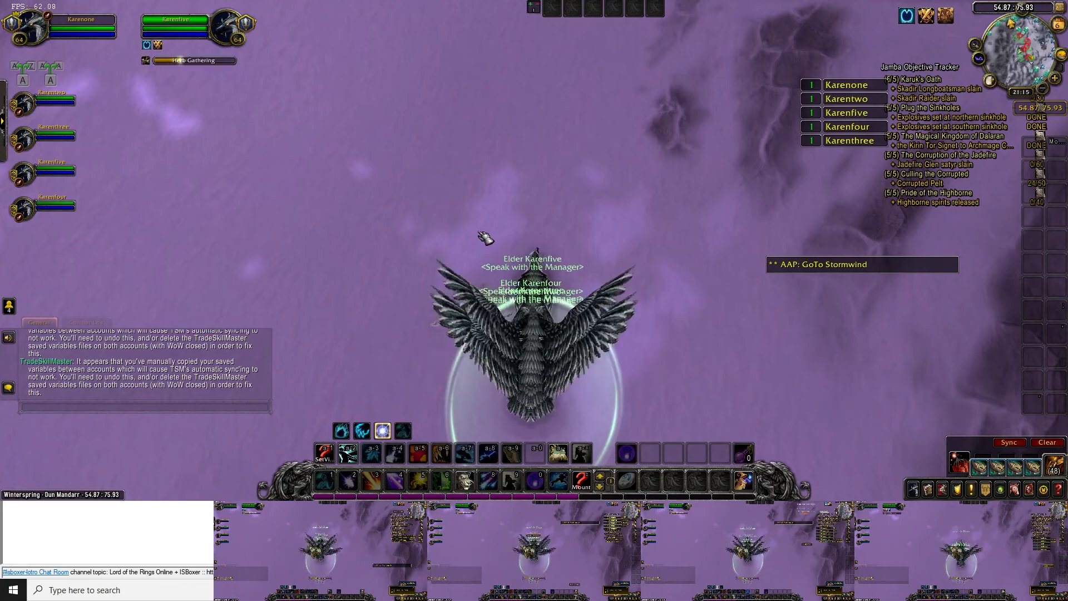
right_click(477, 293)
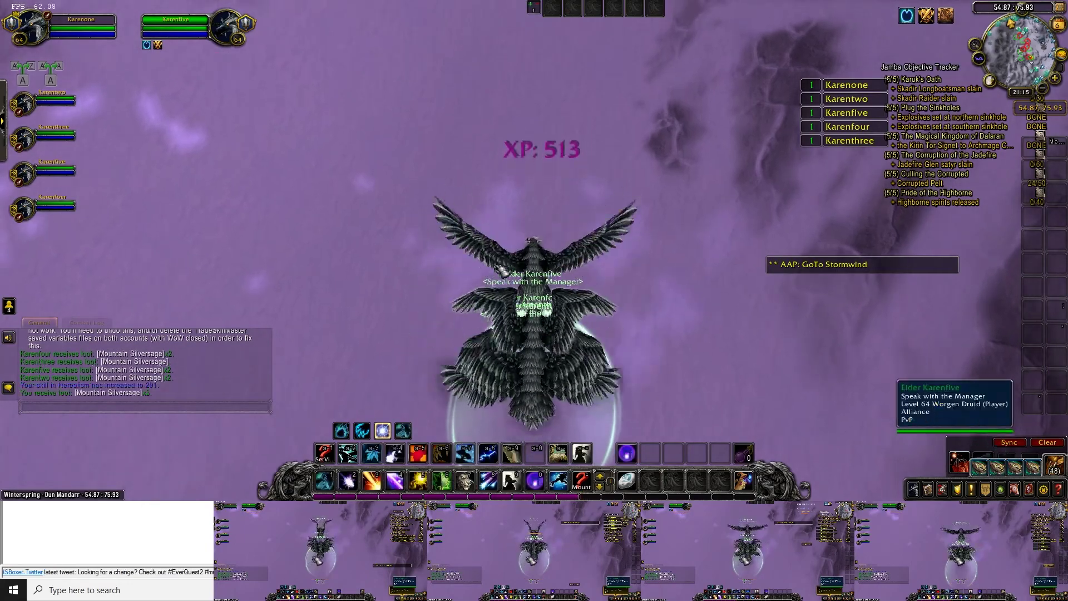
- Ascend with the team, fly to the next Mountain Silversage node beside the tree, land on it and harvest it
key(space)
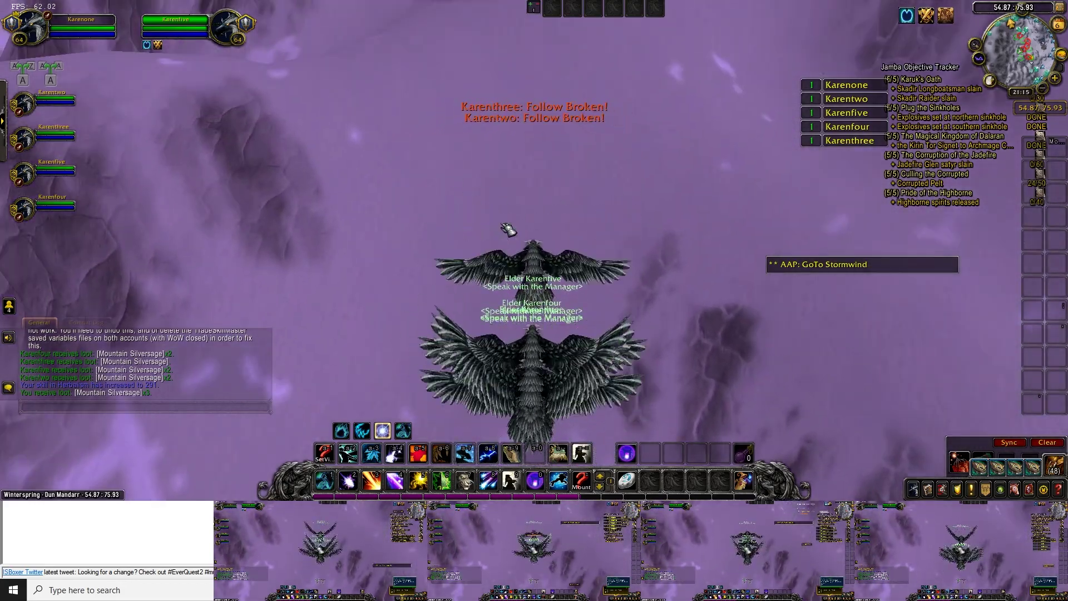
key(alt+shift+r)
drag(632, 199, 504, 143)
key(w)
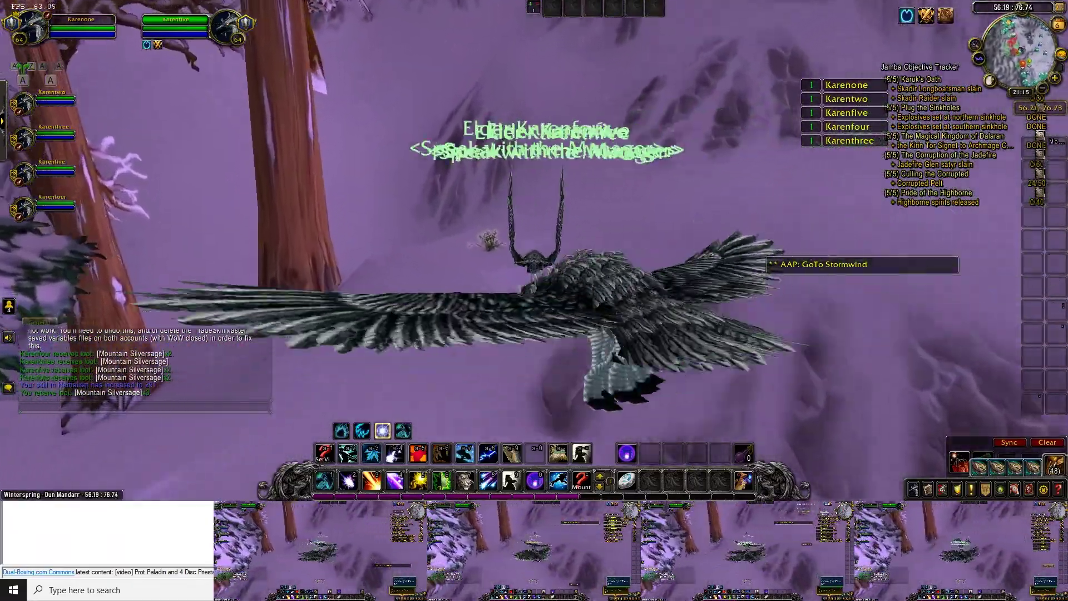
drag(658, 167, 658, 200)
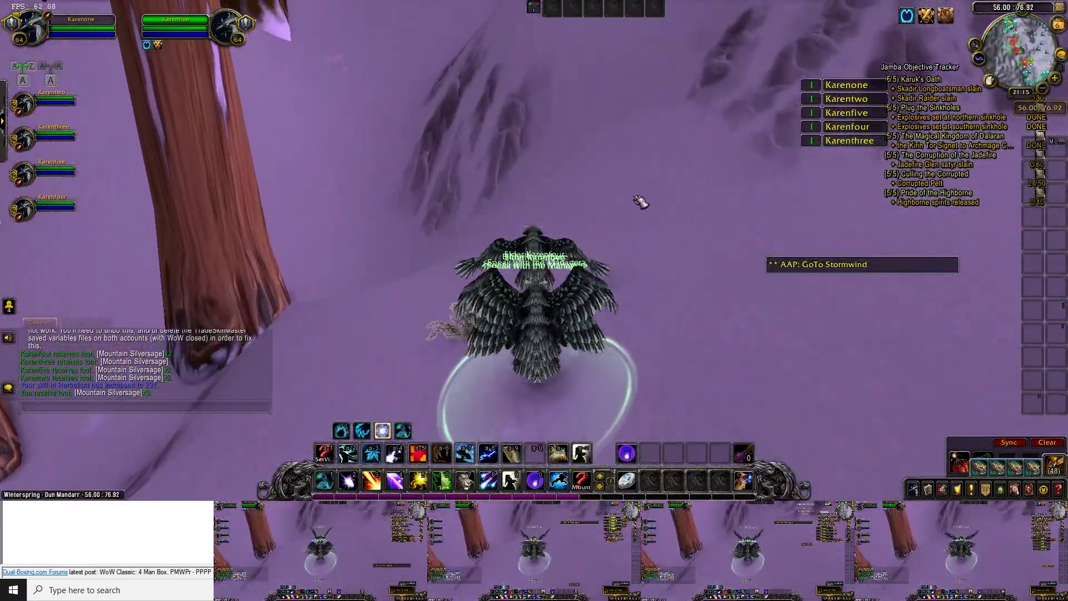
key(x)
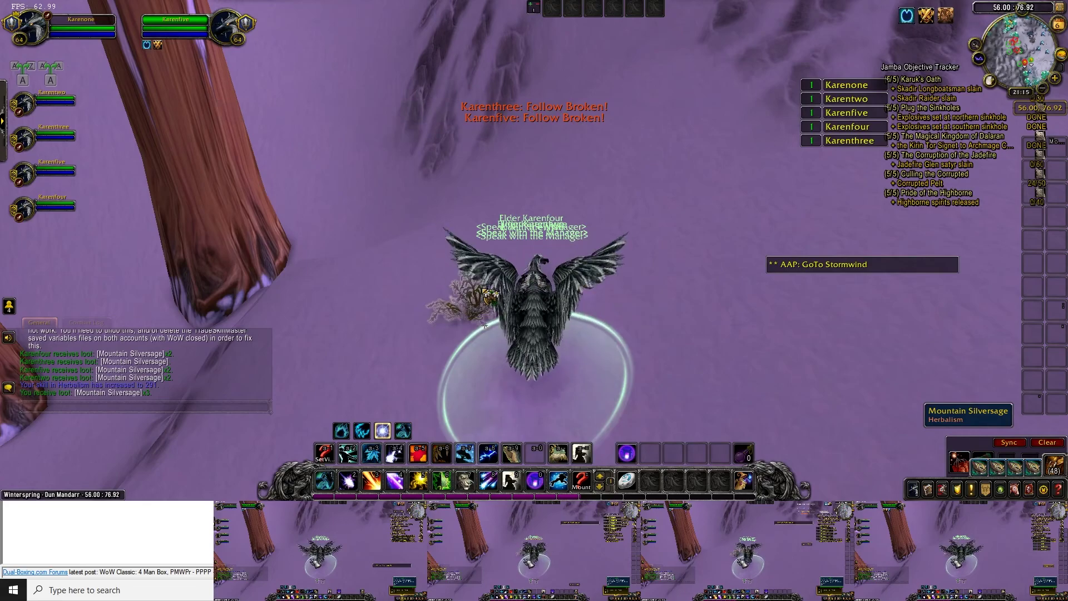
right_click(488, 276)
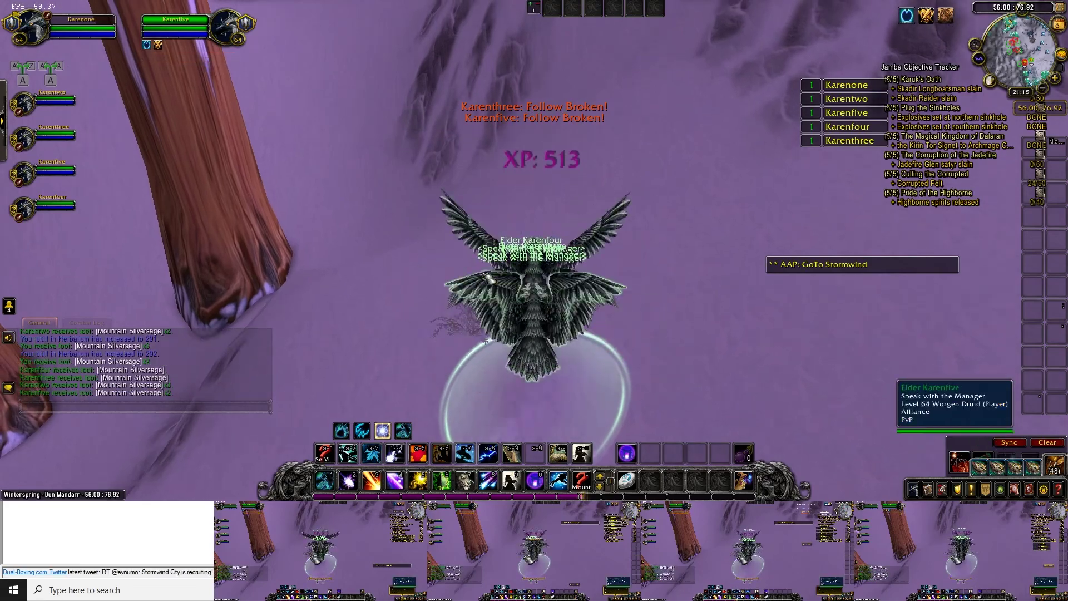
- Take the team up again, fly to the Small Thorium Vein near the Ice Avatars and mine it
key(space)
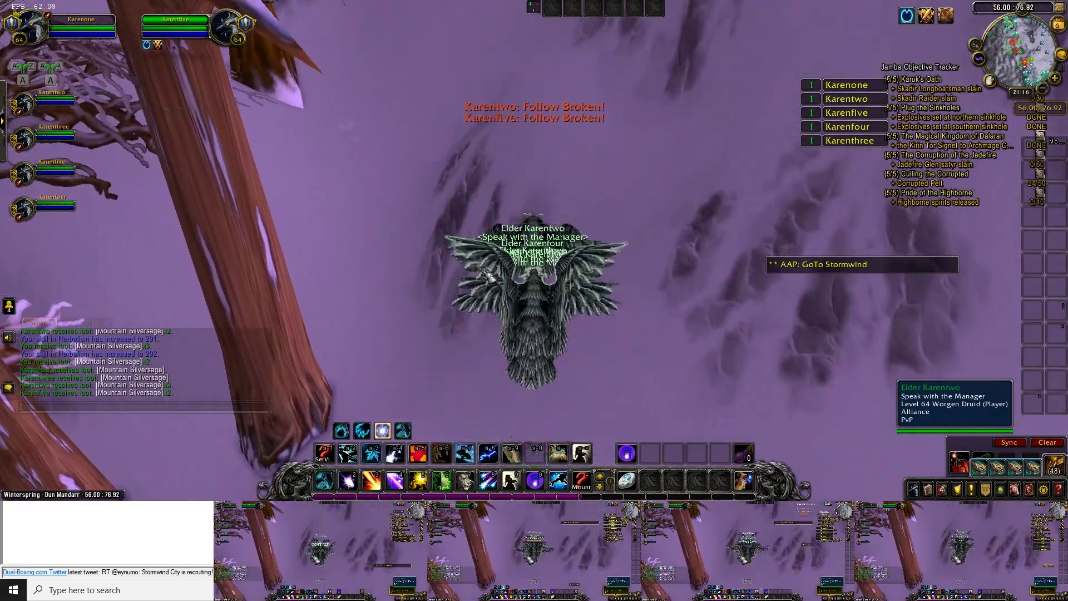
key(alt+shift+r)
key(w)
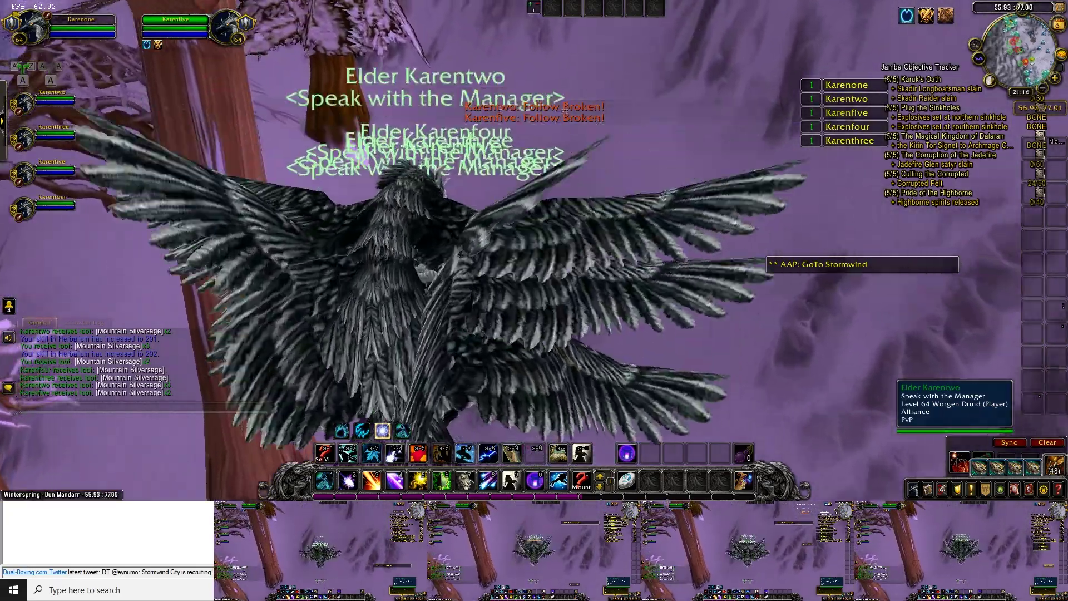
key(w)
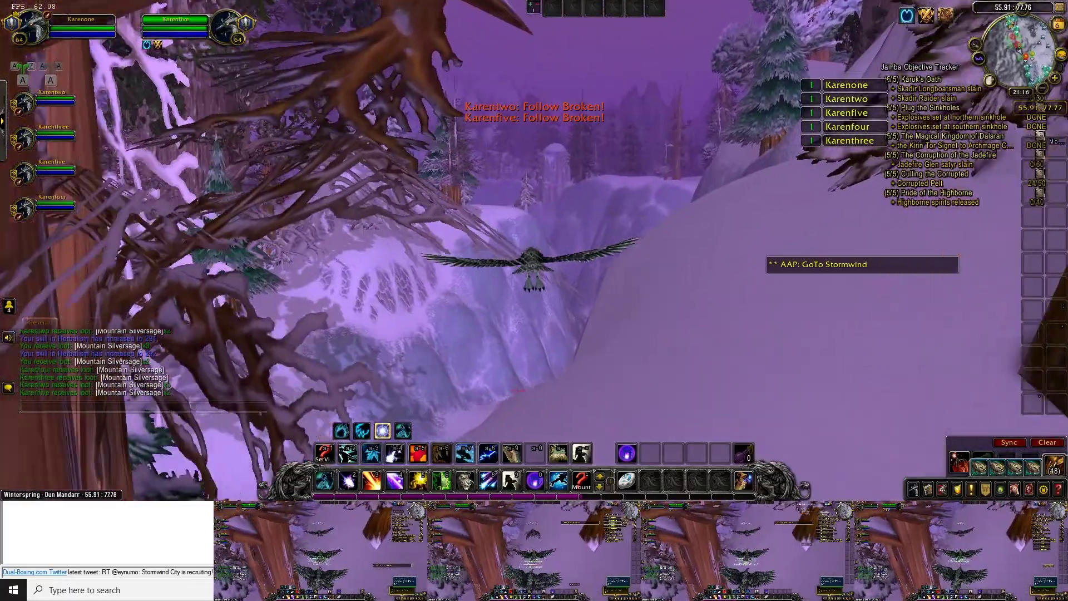
key(w)
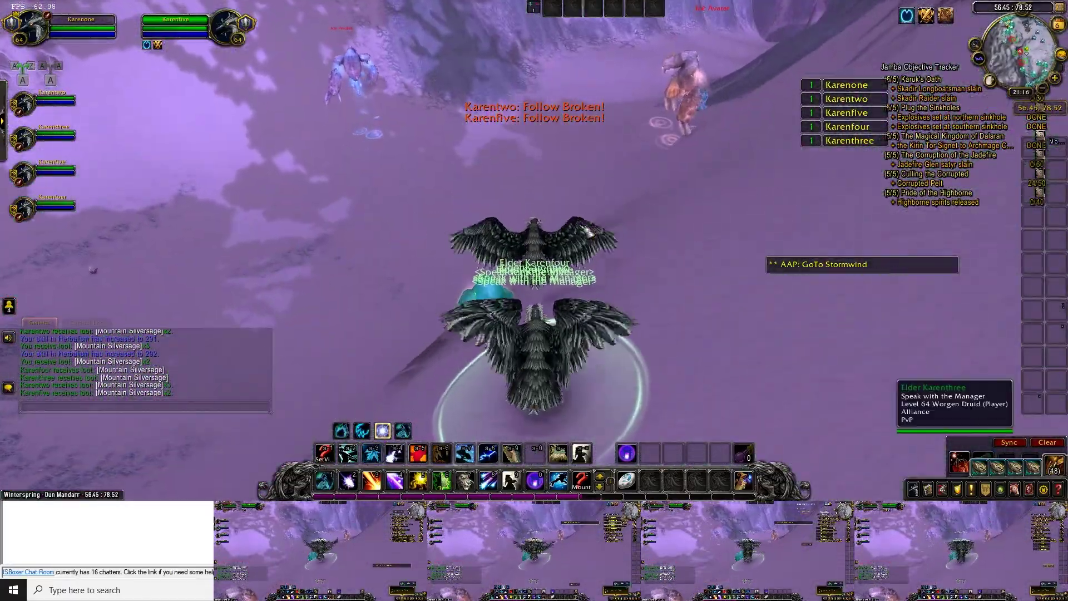
key(shift+alt+r)
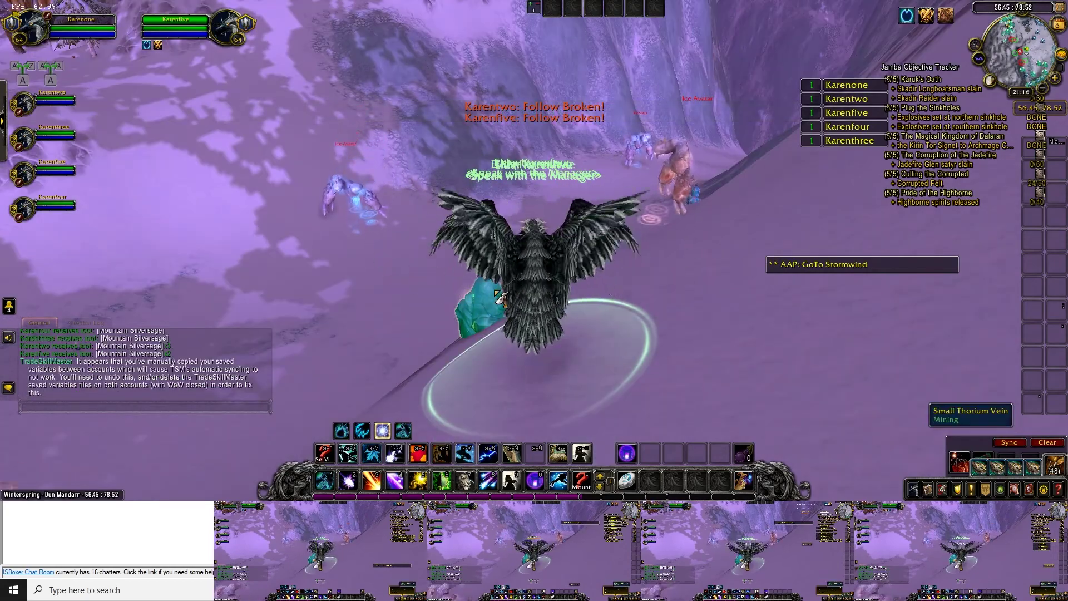
right_click(496, 292)
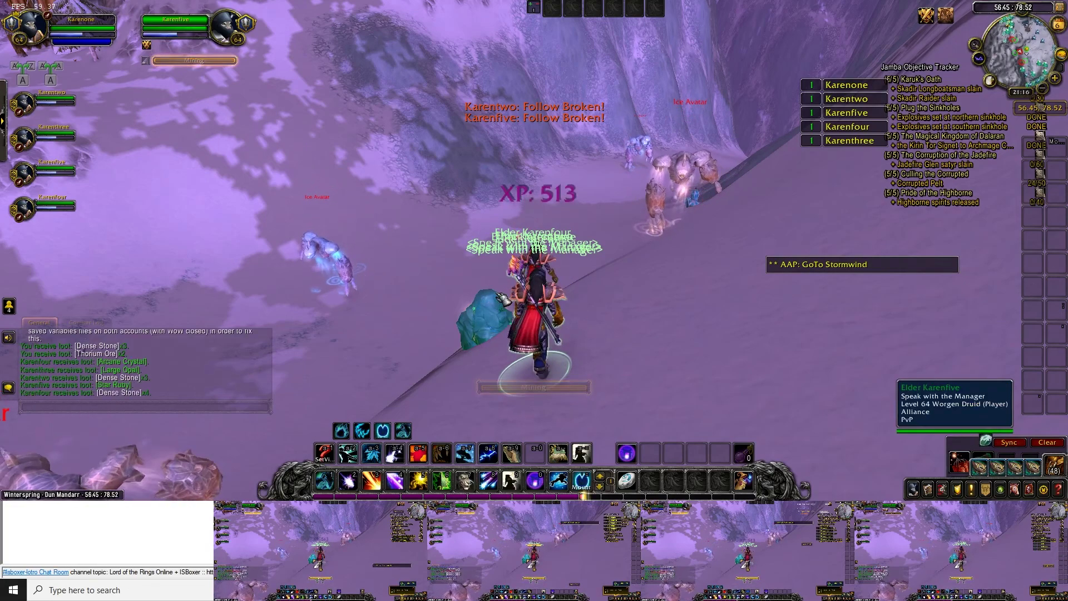
- Shift the team back into flight form with the Mount macro, ascend and fly into Frostwhisper Gorge
key(equal)
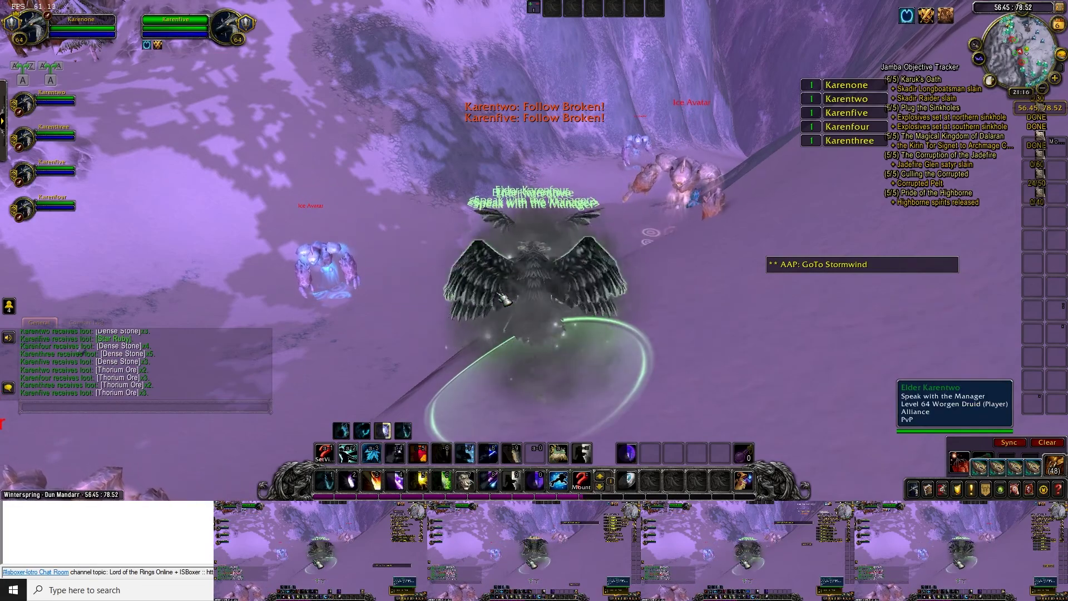
key(space)
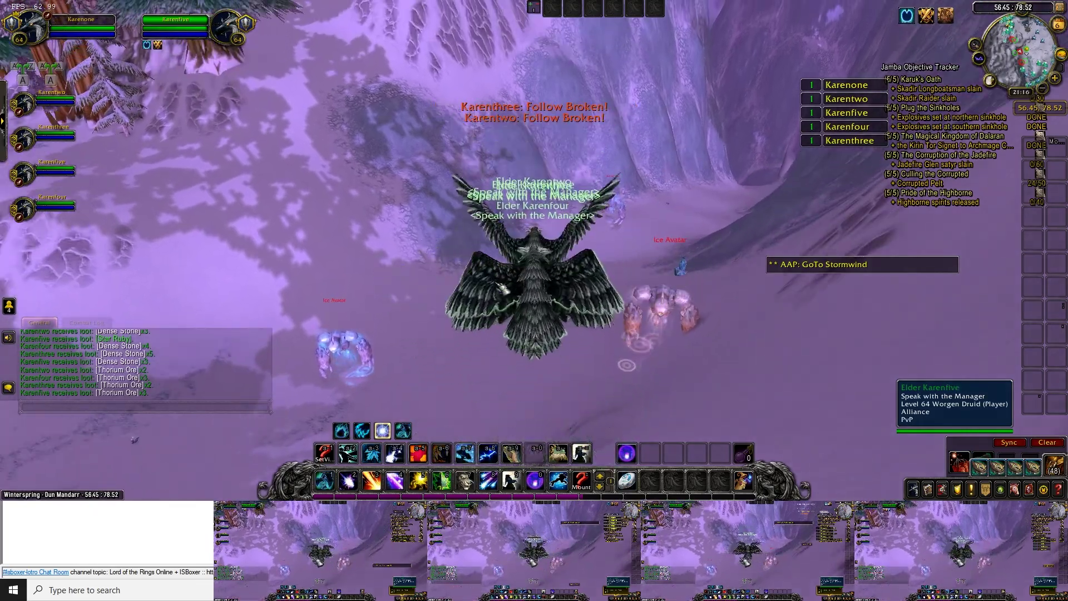
key(alt+shift+m)
drag(488, 285, 488, 223)
key(w)
key(w)
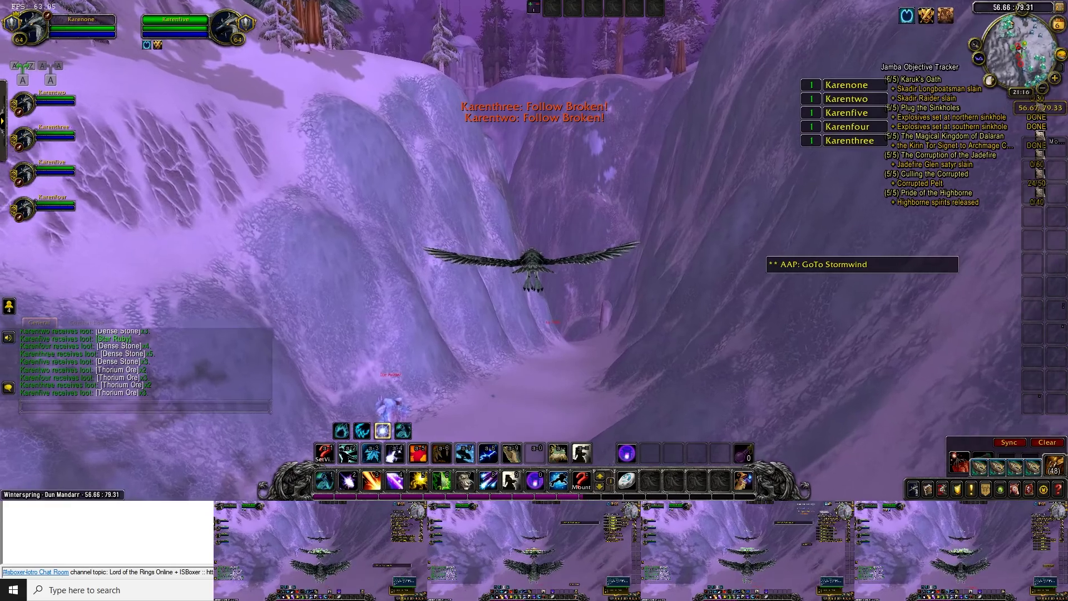
key(w)
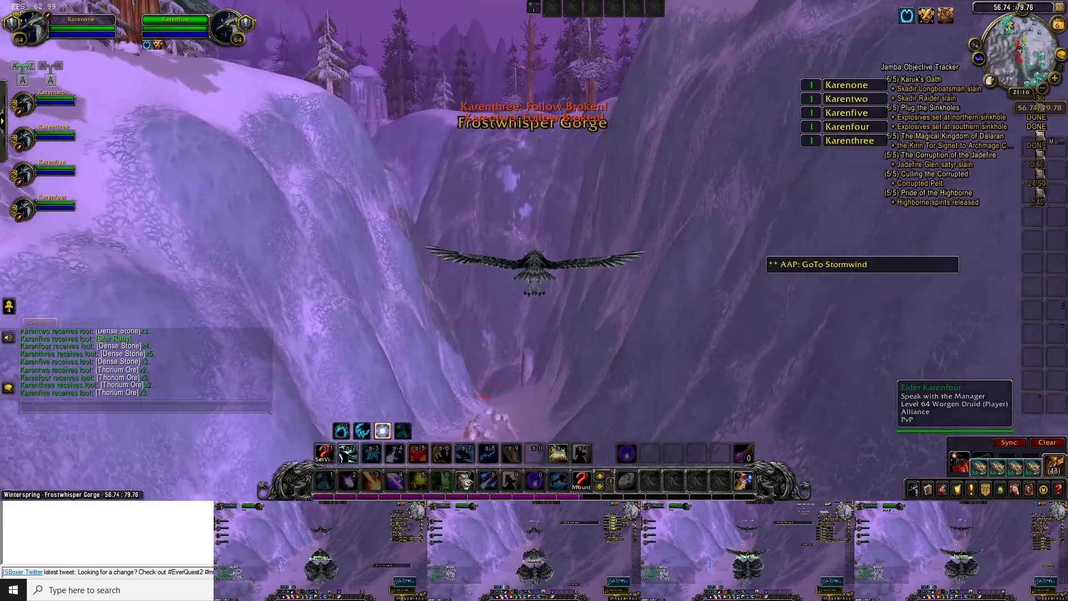